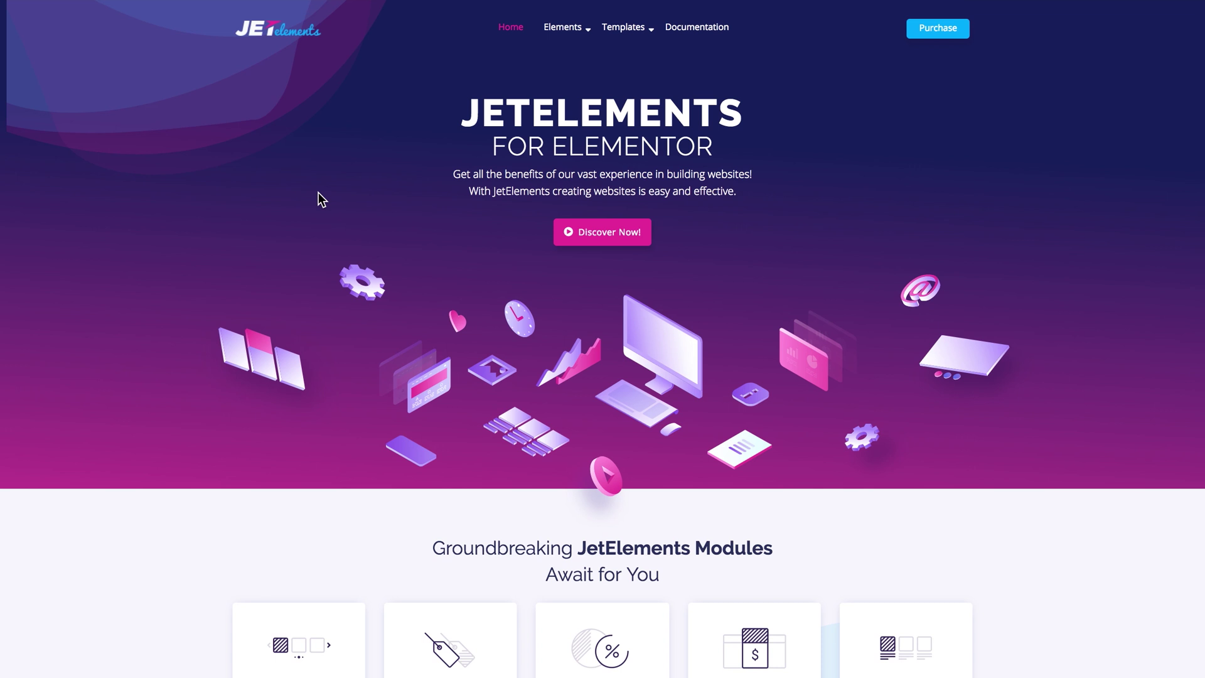
- Scroll the JetElements homepage to the Groundbreaking JetElements Modules grid, back up, then down again
scroll(318, 192, "down", 5)
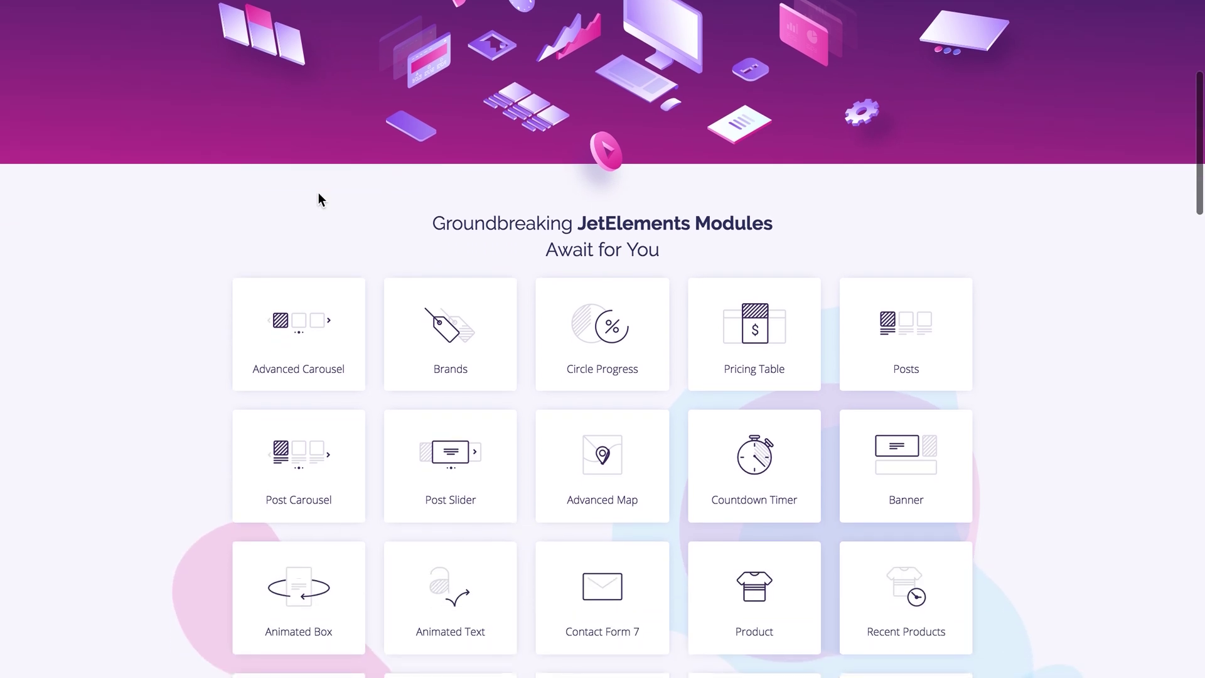
scroll(222, 229, "down", 1)
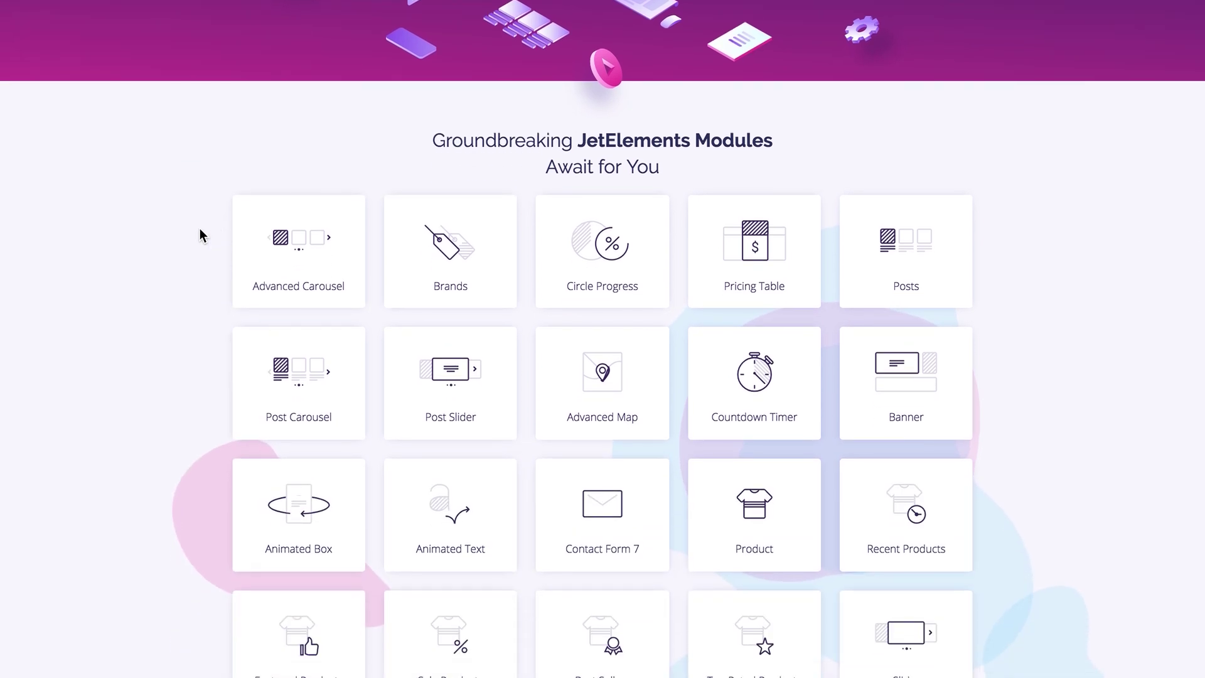
scroll(201, 235, "up", 5)
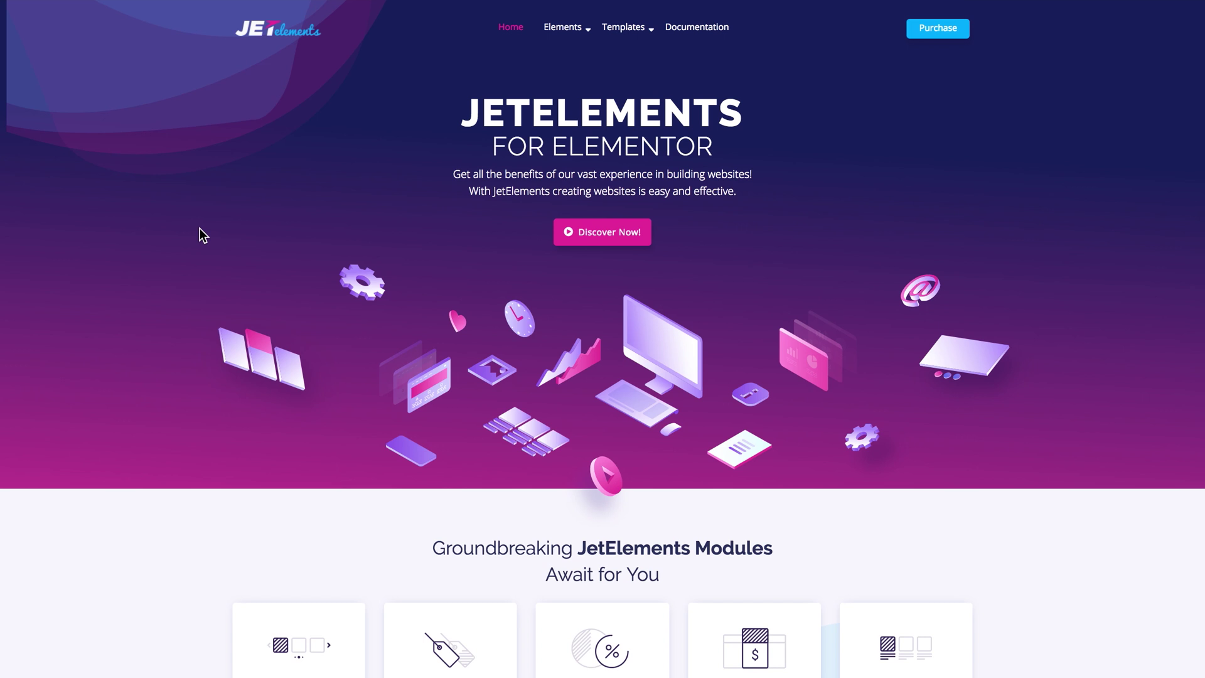
scroll(200, 229, "down", 5)
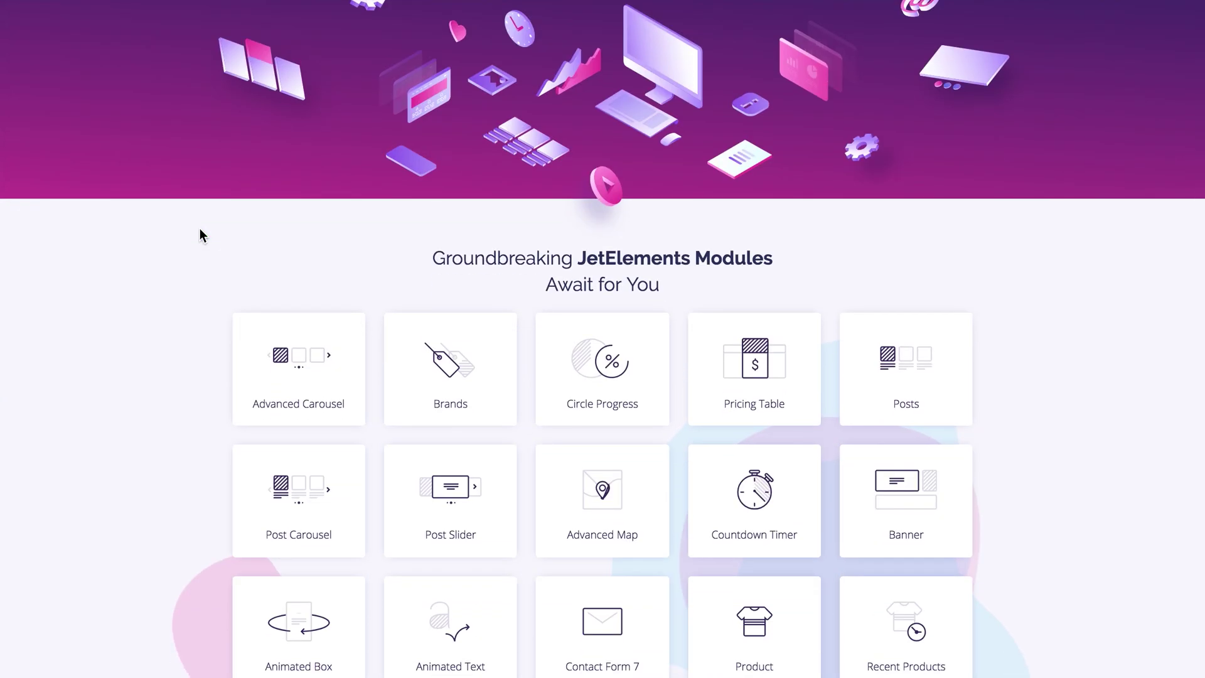
scroll(200, 228, "down", 3)
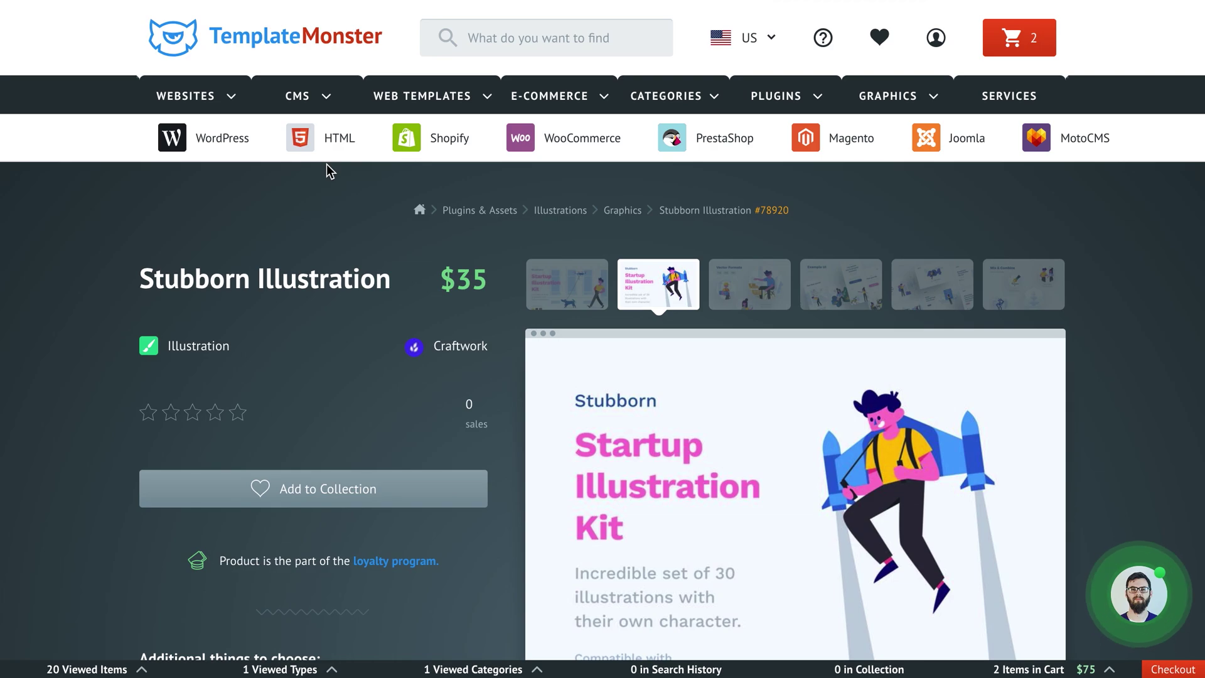
- Browse the Vector Formats, Example UI, 404 and Mix & Combine previews, ending on the web pages preview
scroll(326, 164, "down", 4)
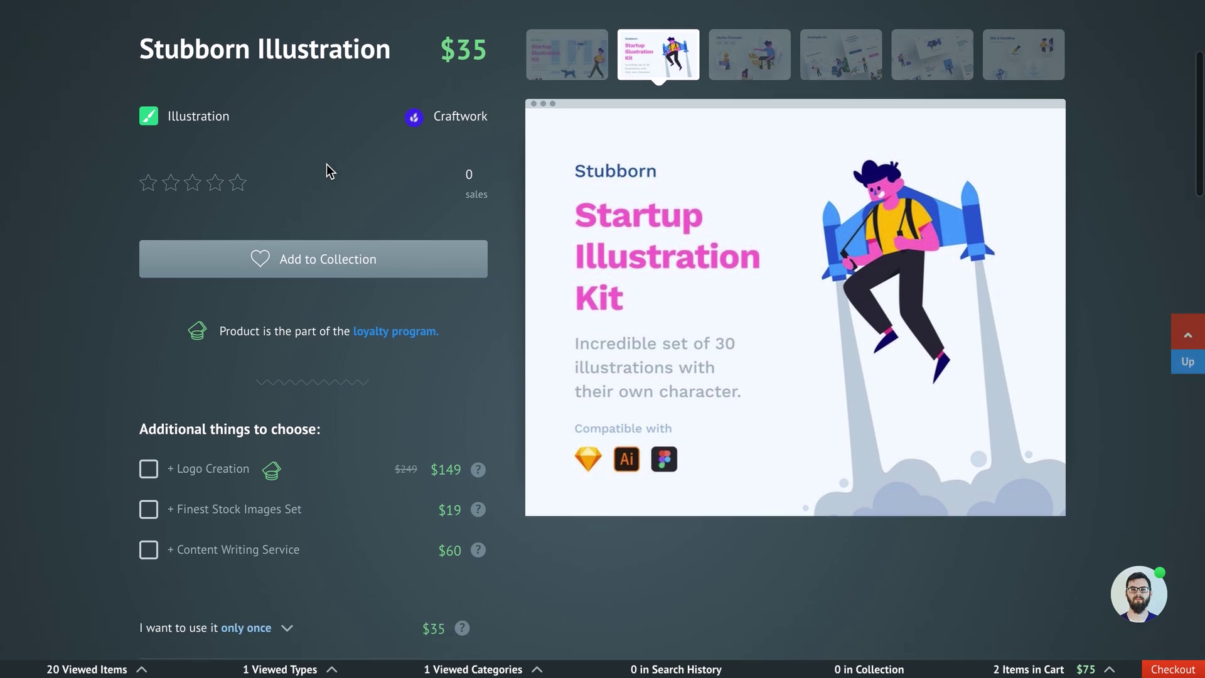
left_click(743, 76)
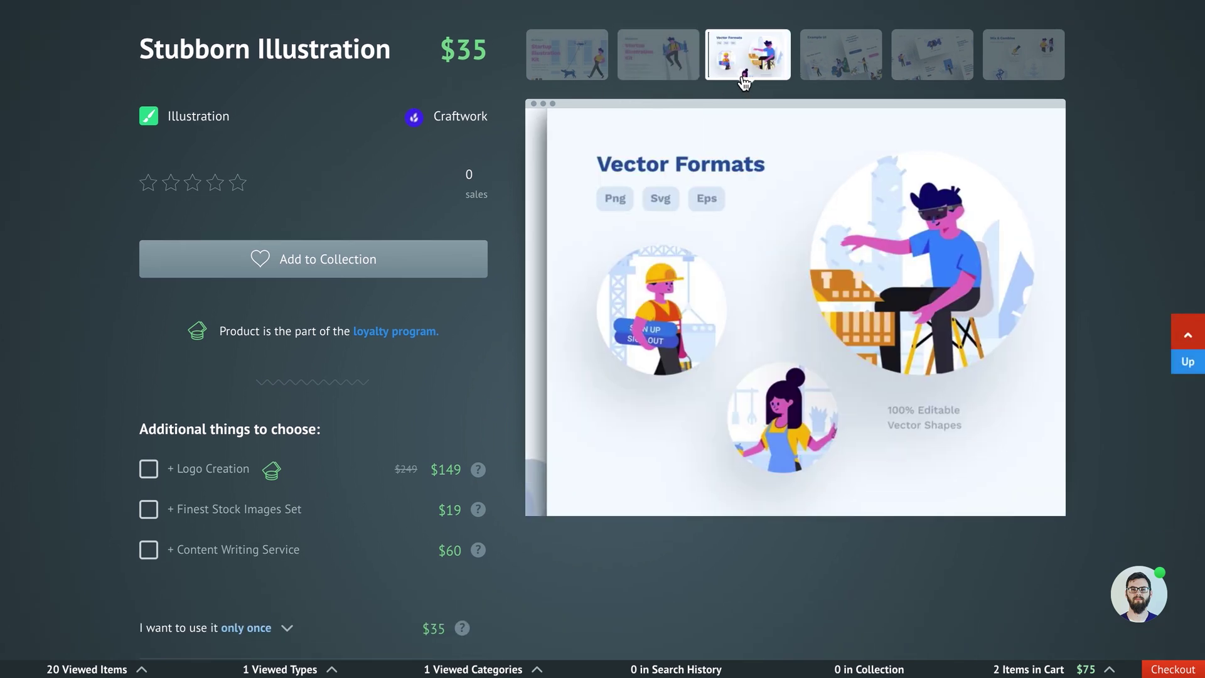
left_click(841, 63)
left_click(959, 71)
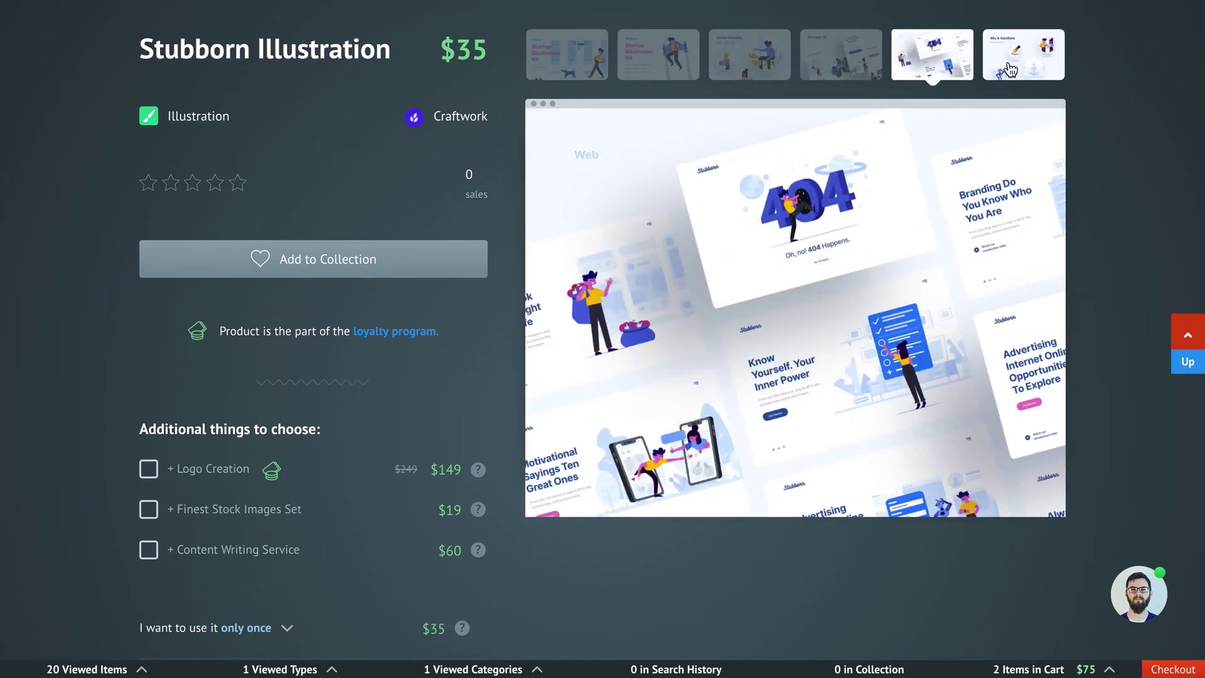
left_click(1011, 68)
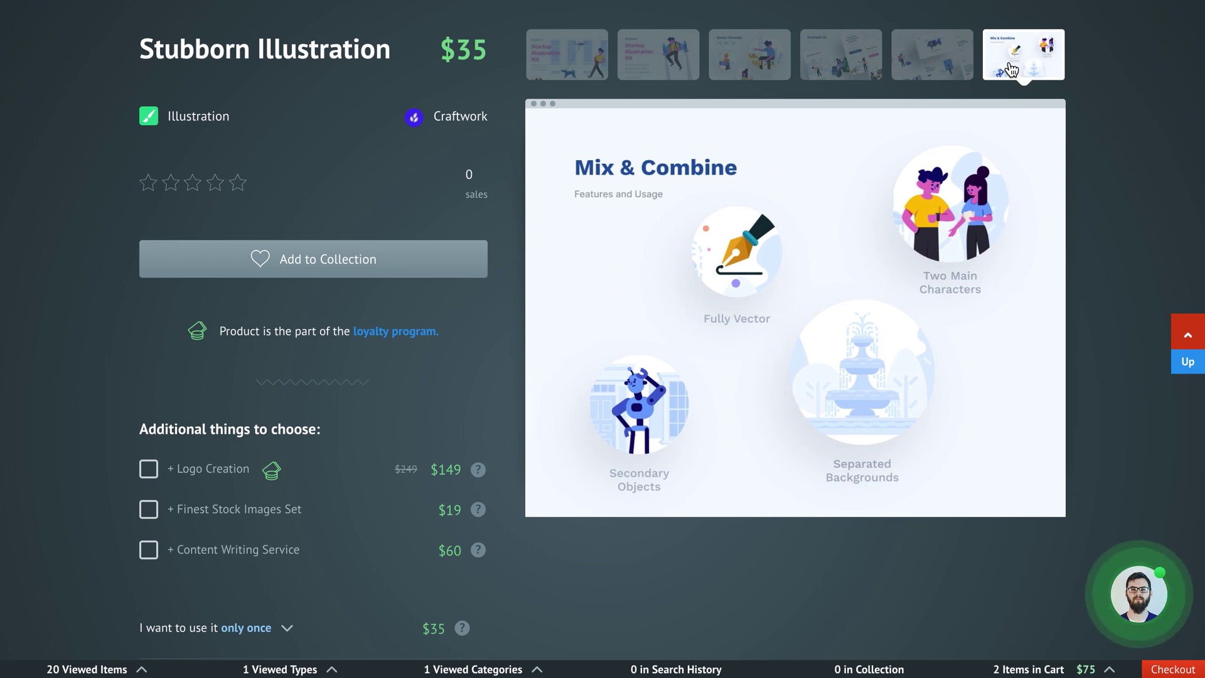
left_click(930, 78)
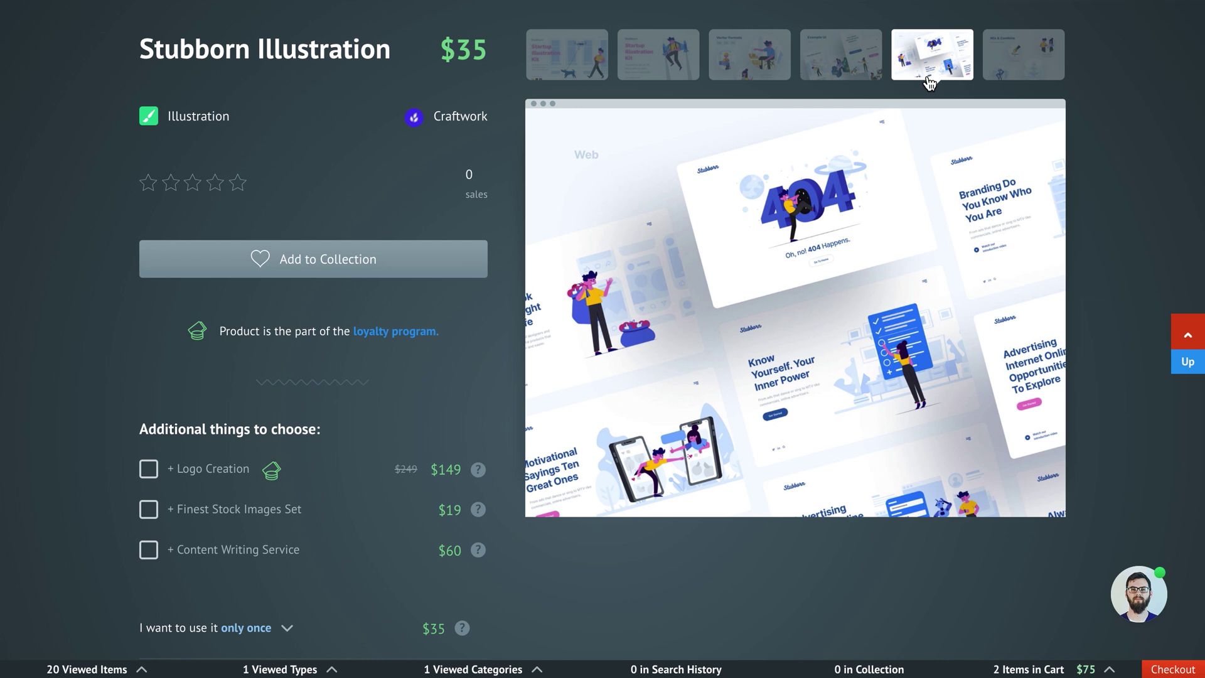
- Expand the Stubborn Illustrations SVG folder in Finder to list its back and obj SVG files
left_click(854, 65)
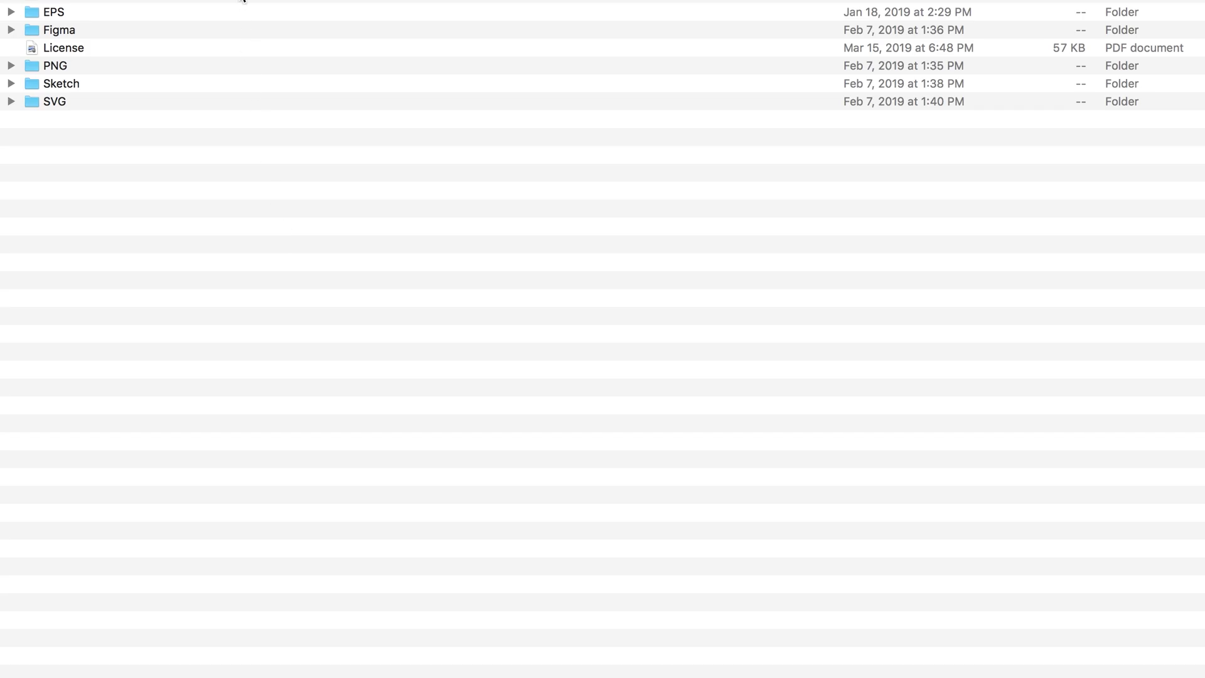
right_click(226, 2)
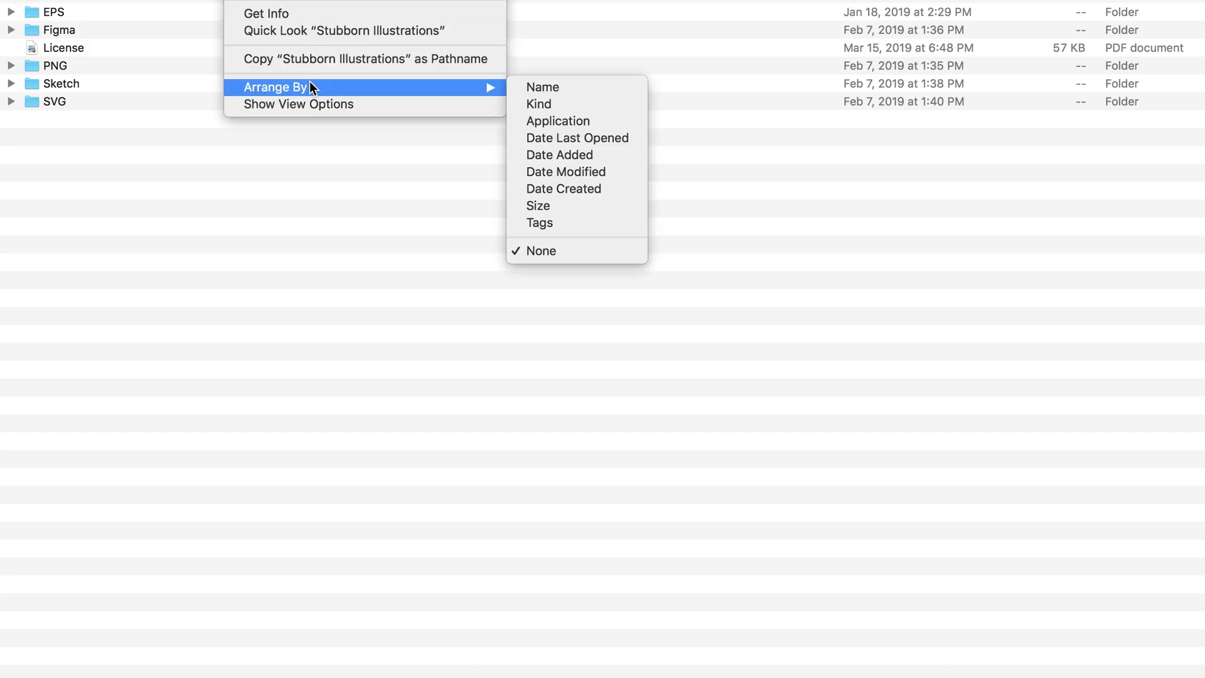
left_click(319, 217)
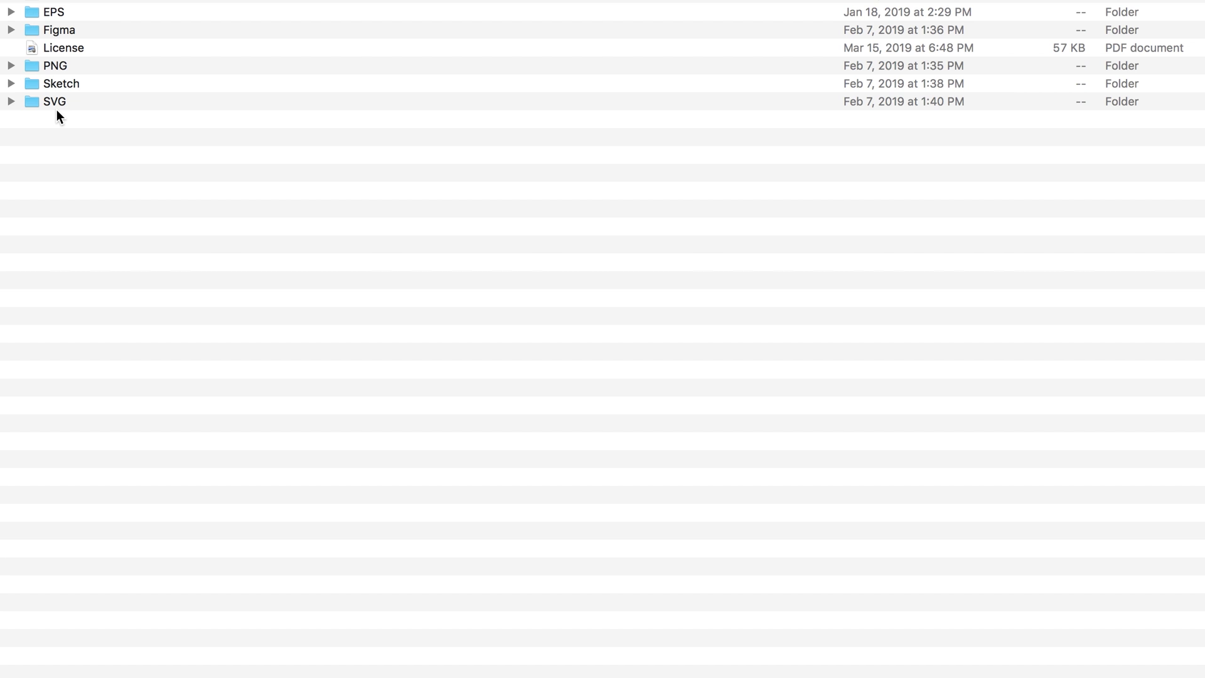
left_click(13, 104)
left_click(12, 102)
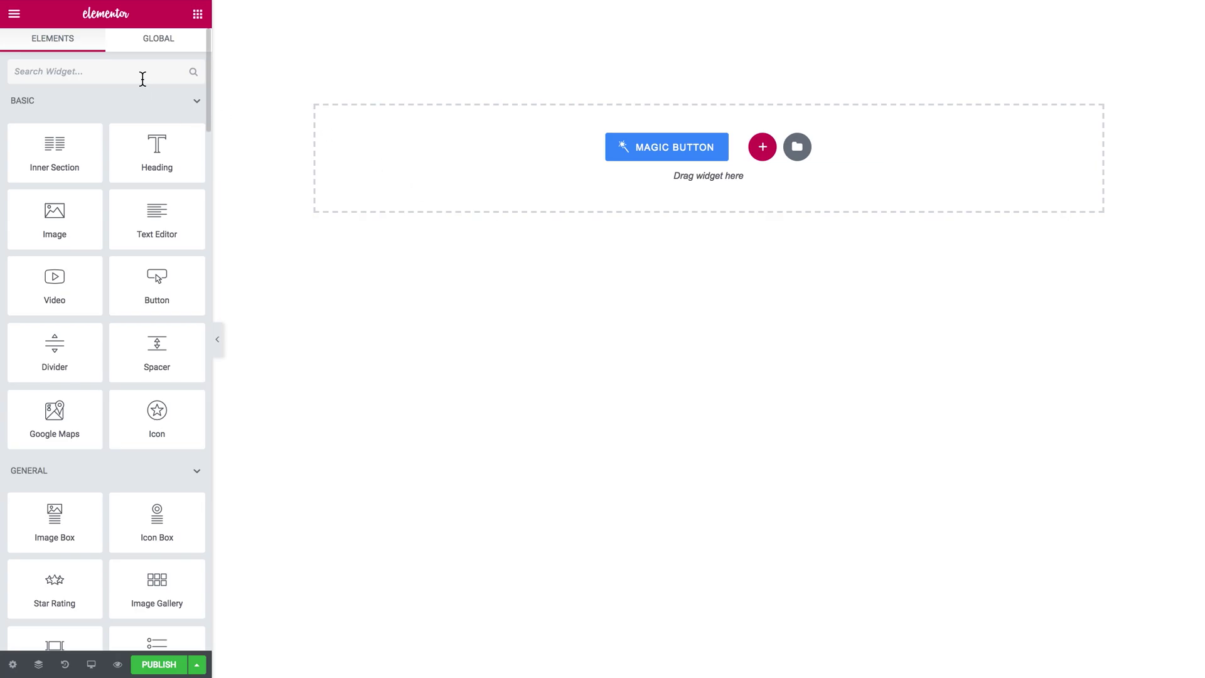
- Add an Inline SVG widget to the top of the page, then close the media library empty-handed
left_click(142, 79)
type("inl")
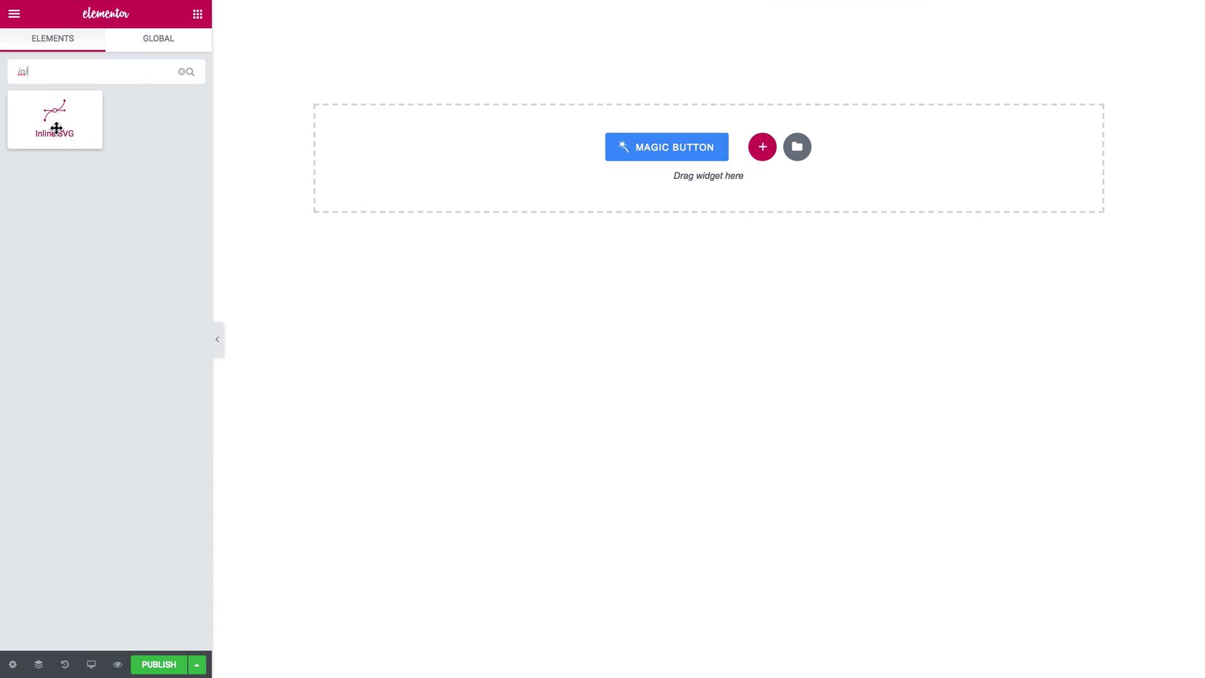
left_click_drag(54, 122, 532, 158)
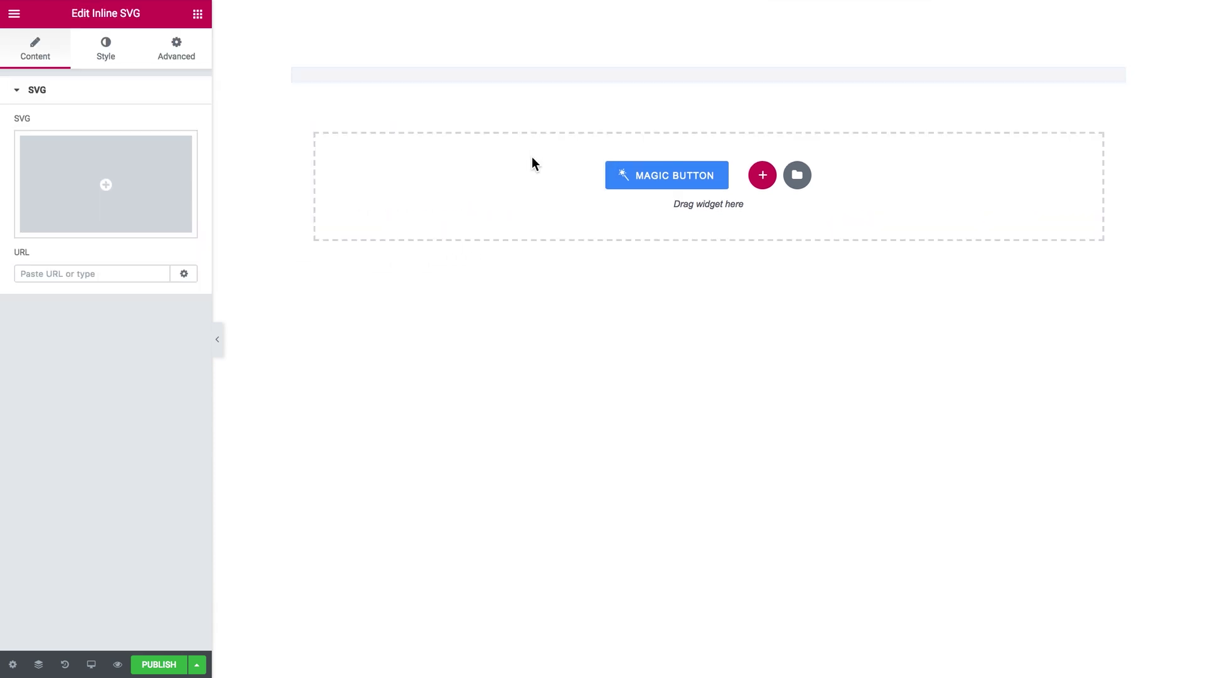
left_click(98, 188)
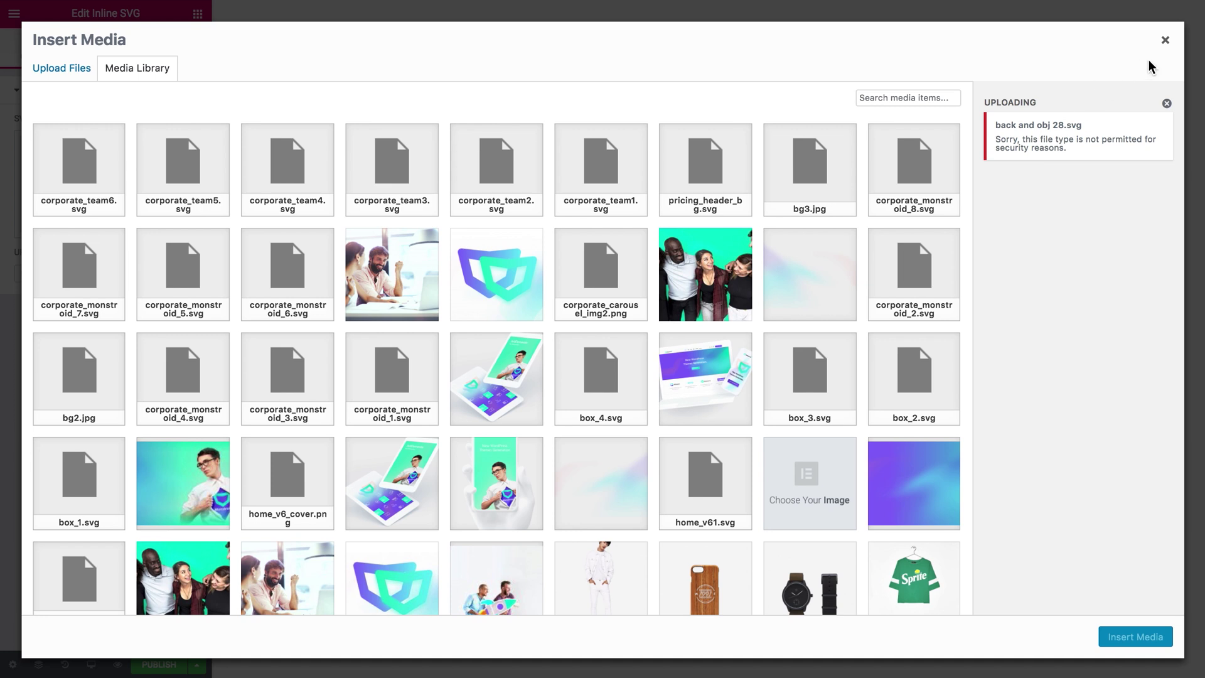
left_click(1165, 40)
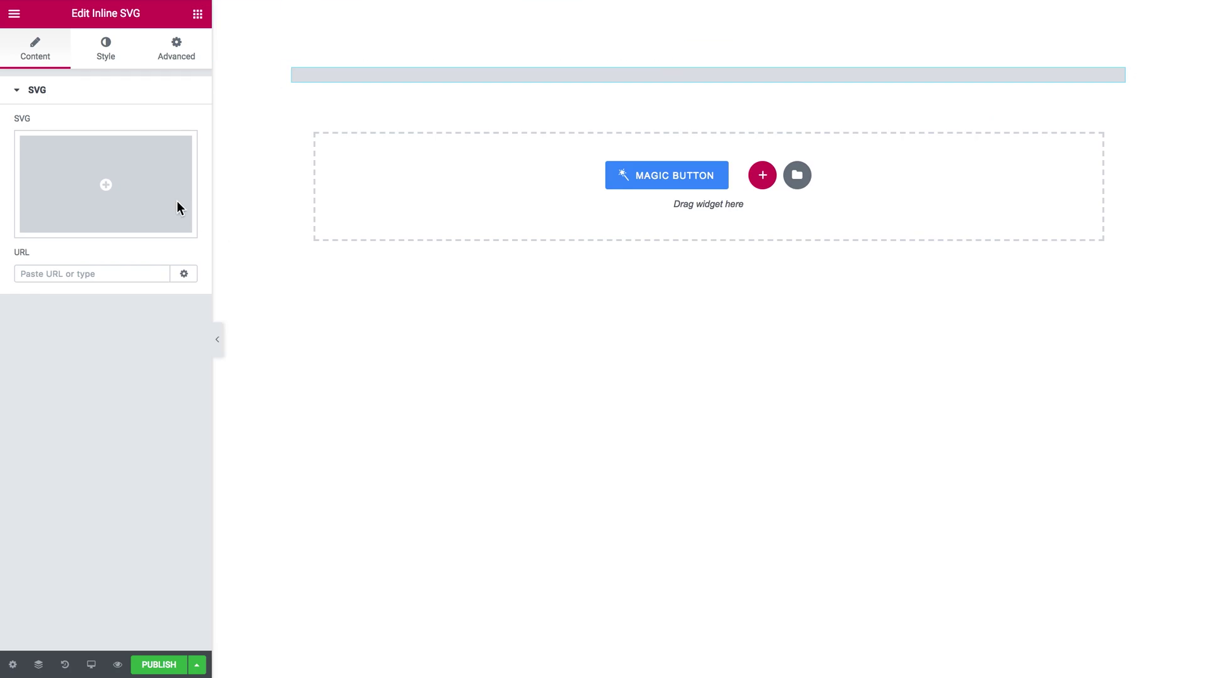
- From the WordPress dashboard, search plugins for 'svg', then install and activate Safe SVG
left_click(14, 13)
left_click(74, 378)
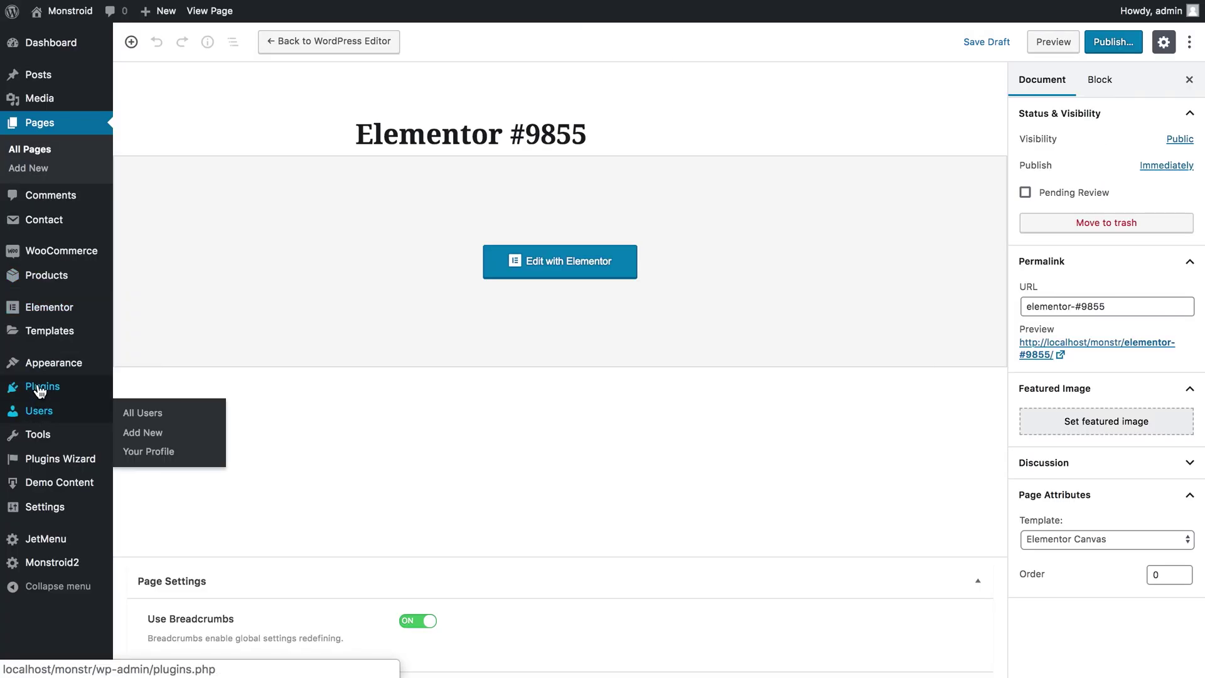
mouse_move(41, 390)
left_click(142, 408)
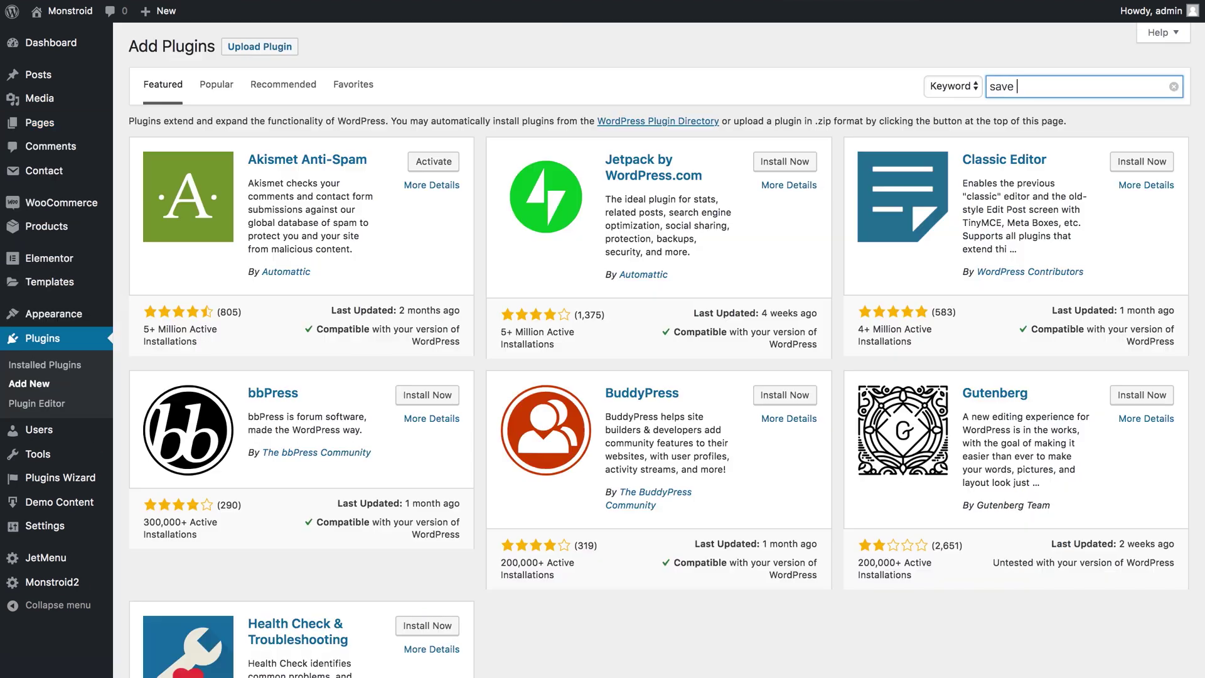
type("svg")
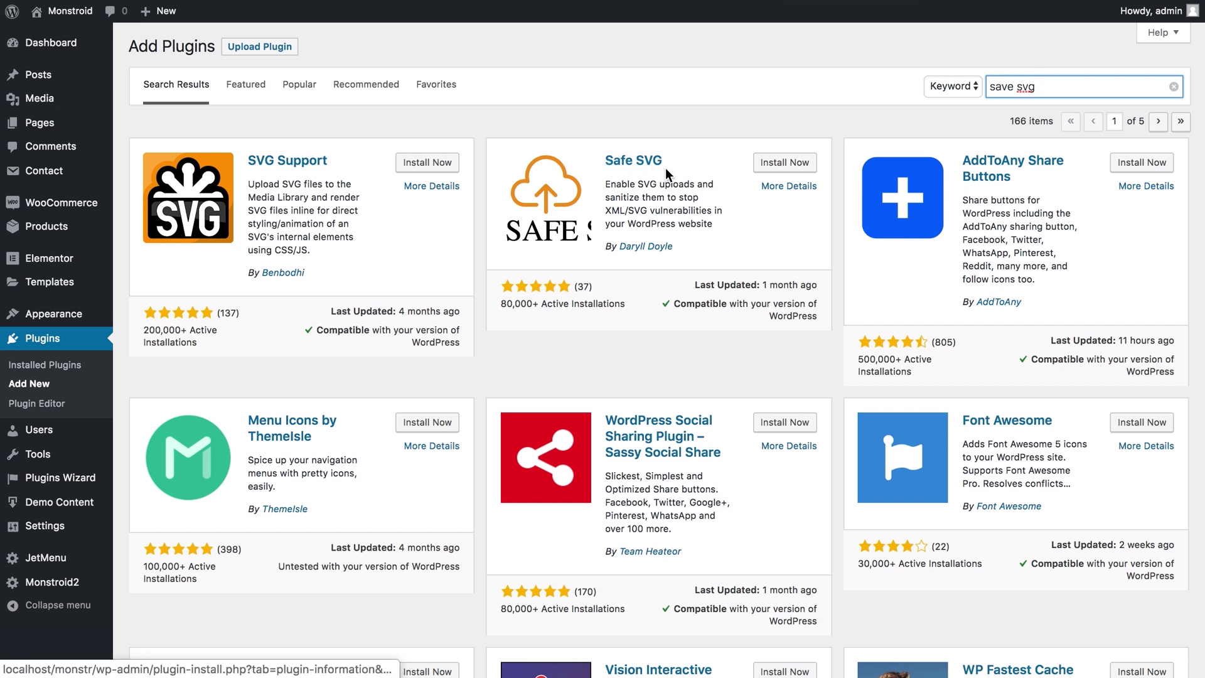
left_click(779, 164)
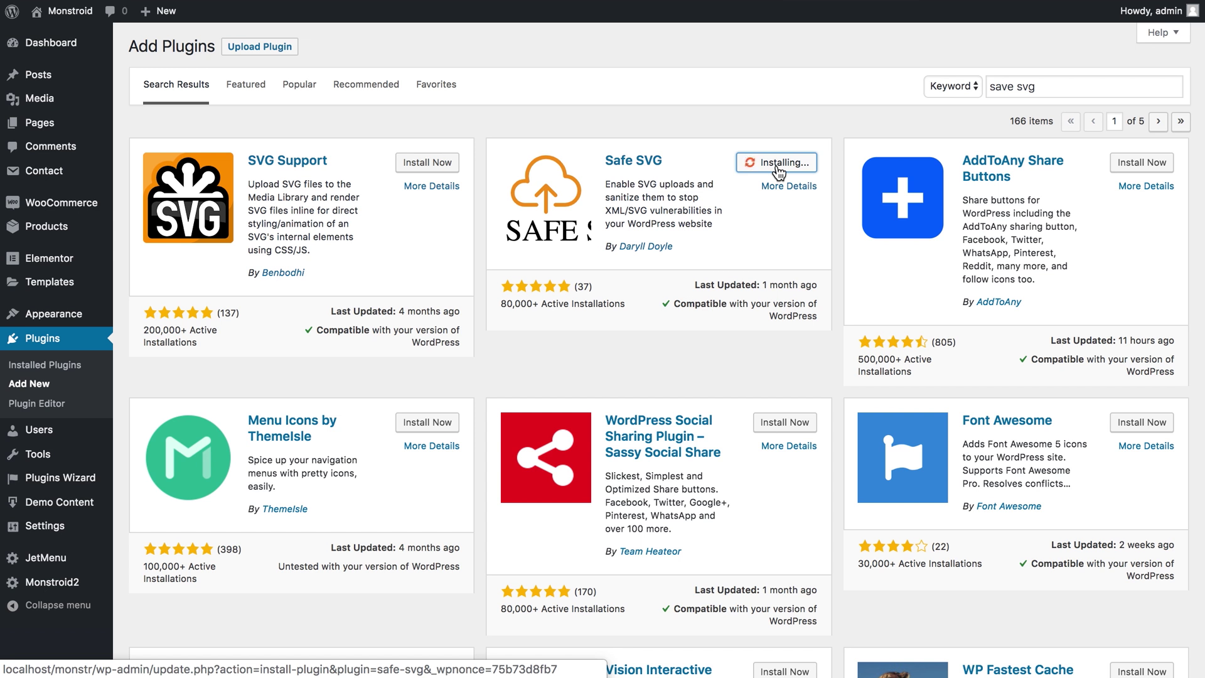
left_click(778, 167)
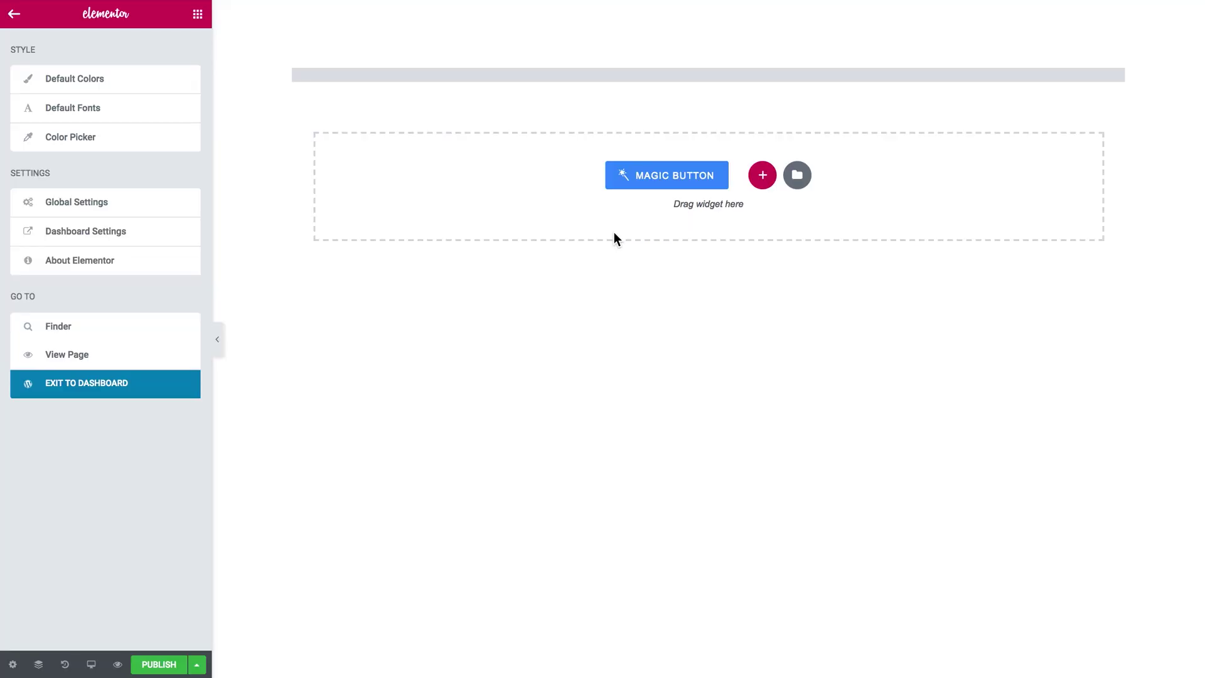
- Reload the Elementor editor and confirm the reload so Safe SVG takes effect
key("super+r")
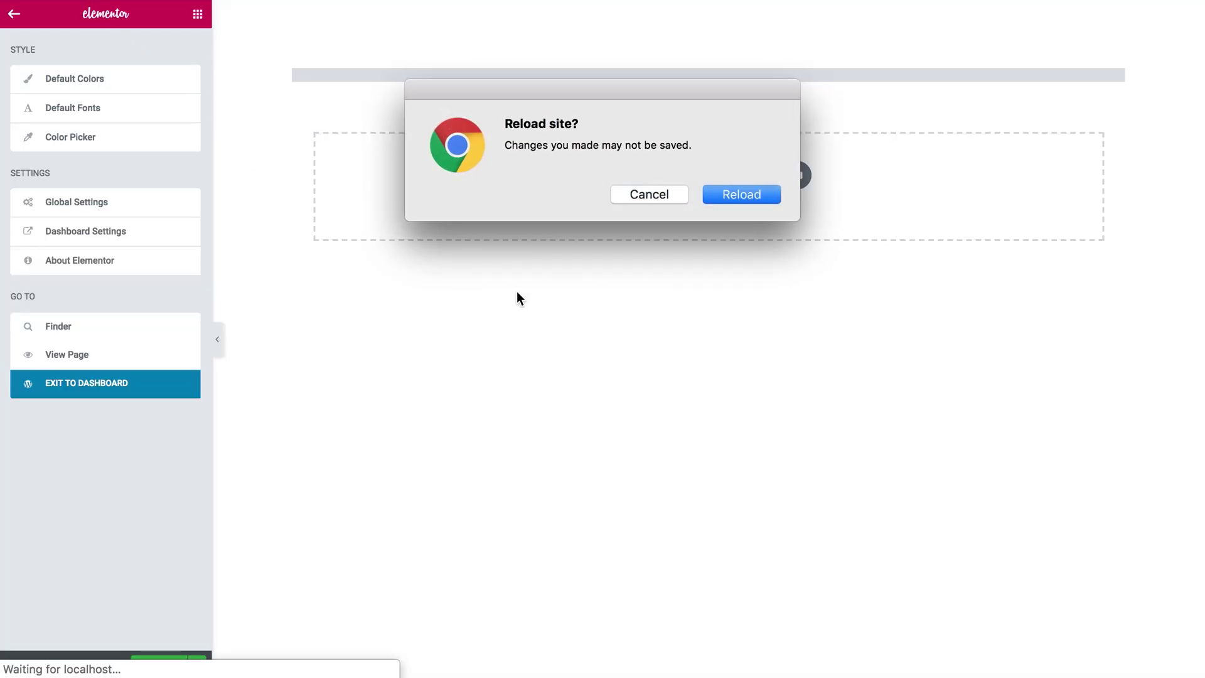
left_click(731, 195)
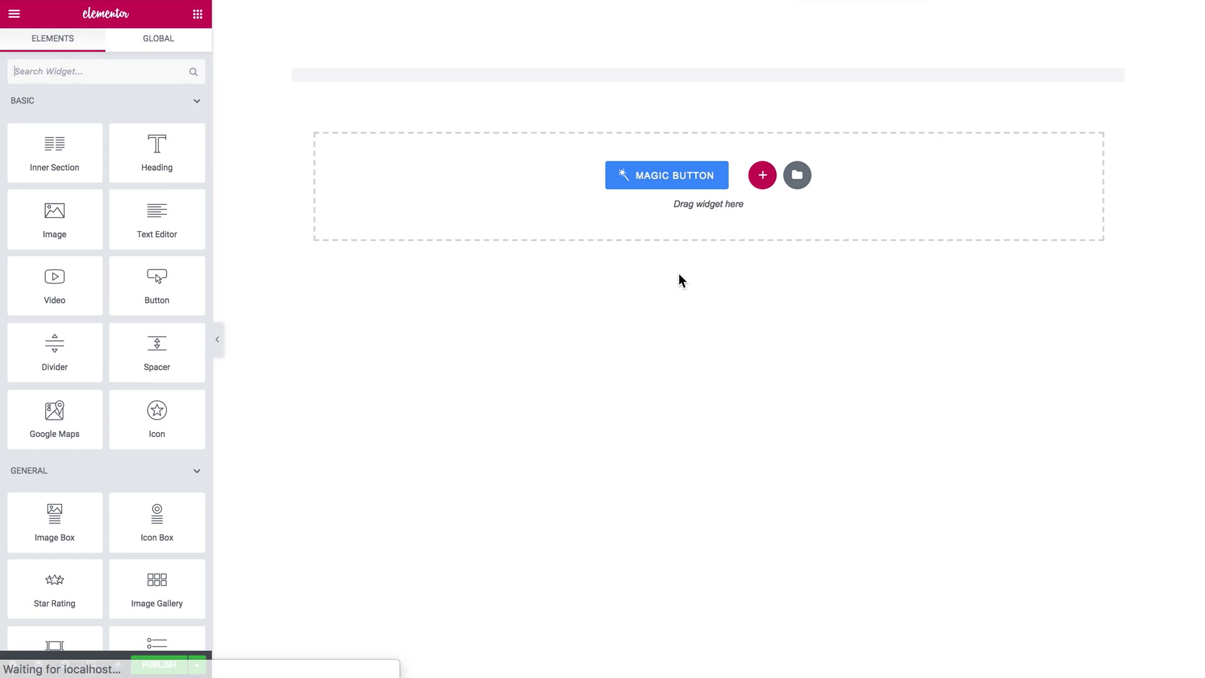
- Upload back-and-obj-28.svg through the Media Library and insert it into the Inline SVG widget
left_click(593, 74)
left_click(133, 186)
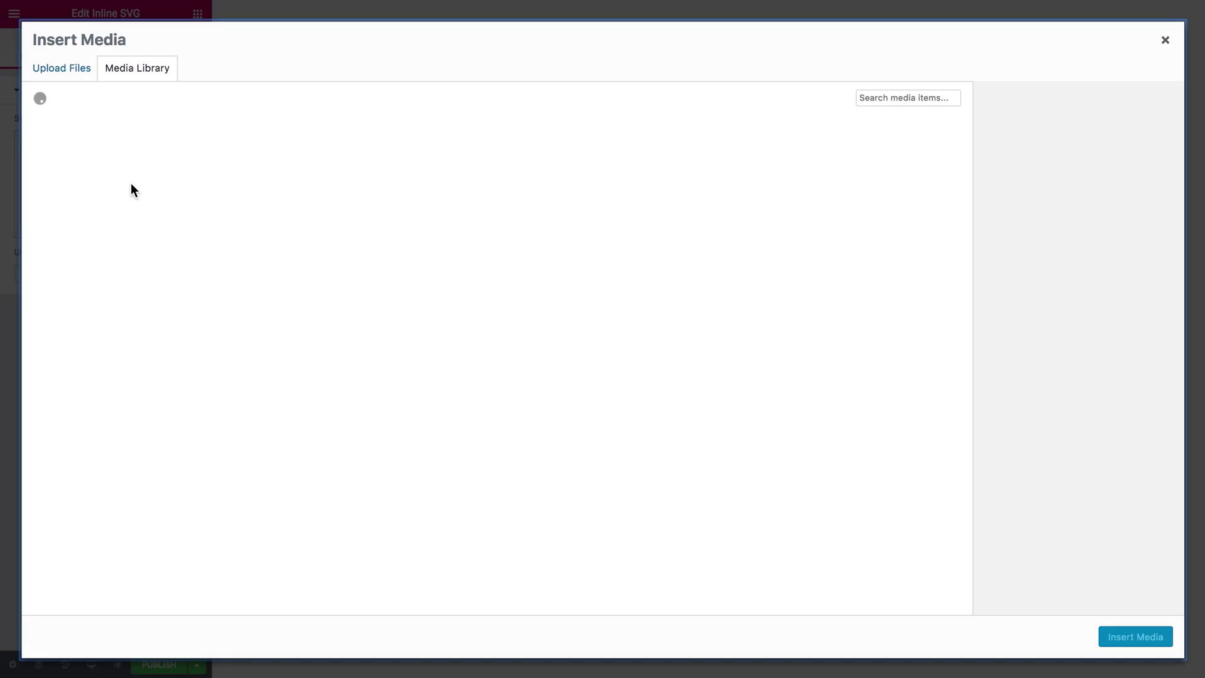
left_click(67, 72)
left_click(597, 318)
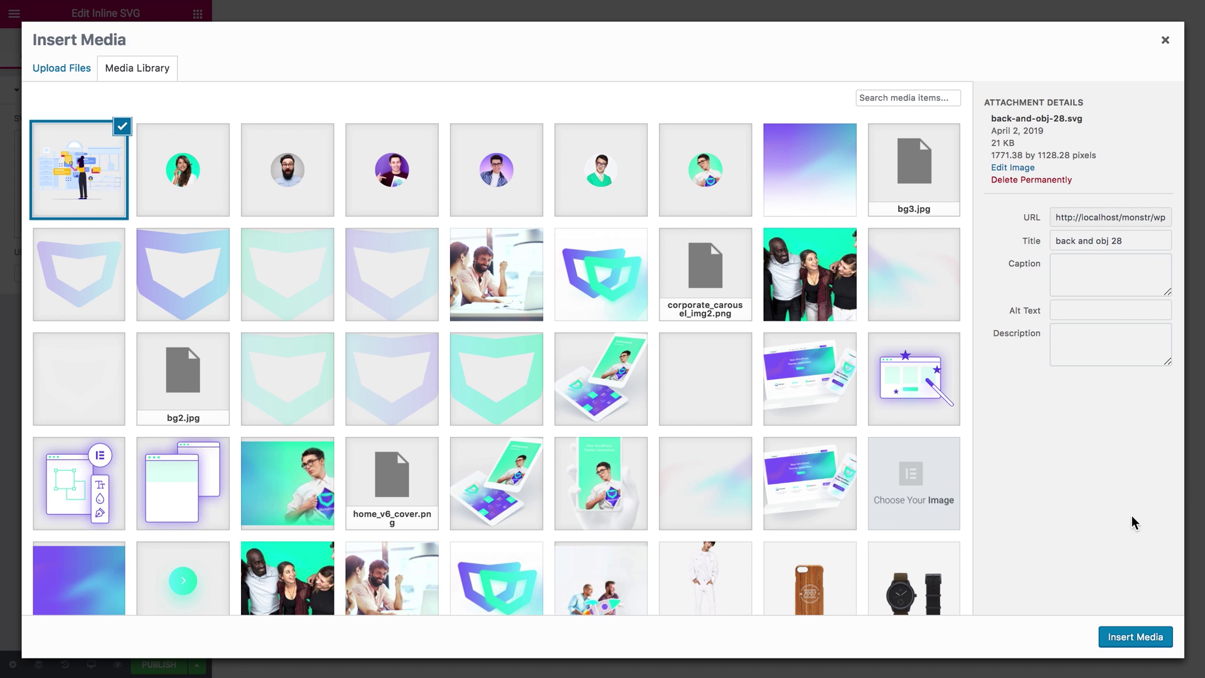
left_click(1126, 635)
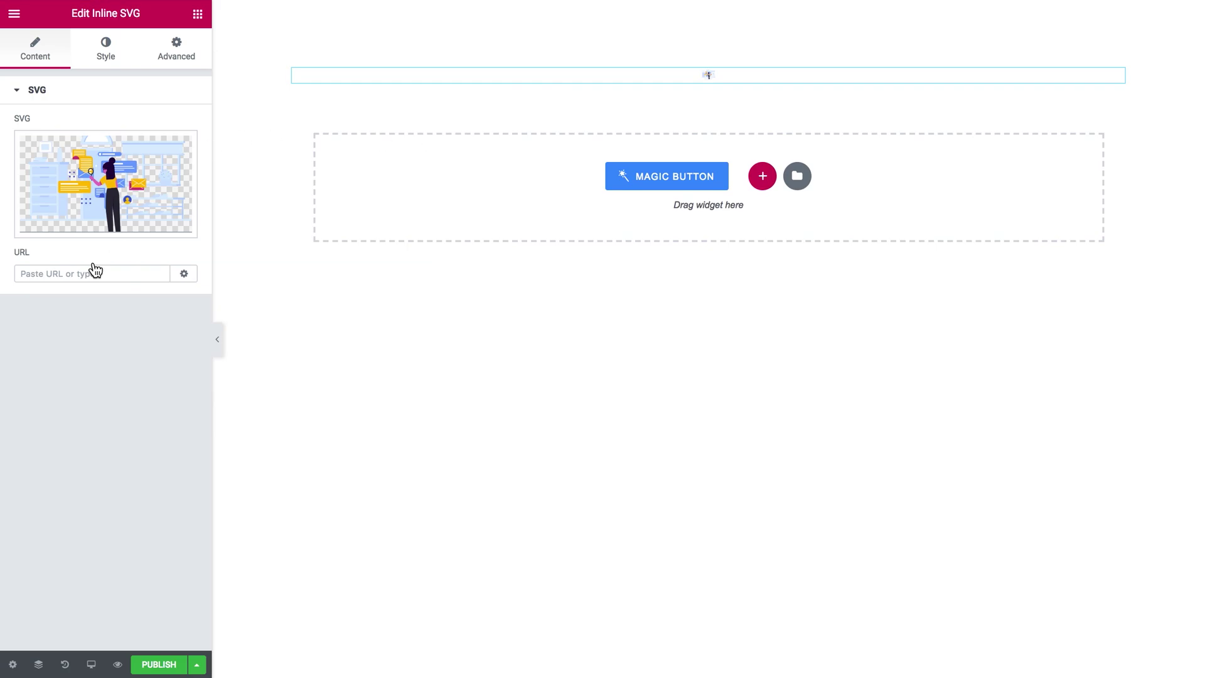
- Link the SVG to the TemplateMonster stubborn-illustration-78920.html product page
left_click(88, 271)
key("ctrl+v")
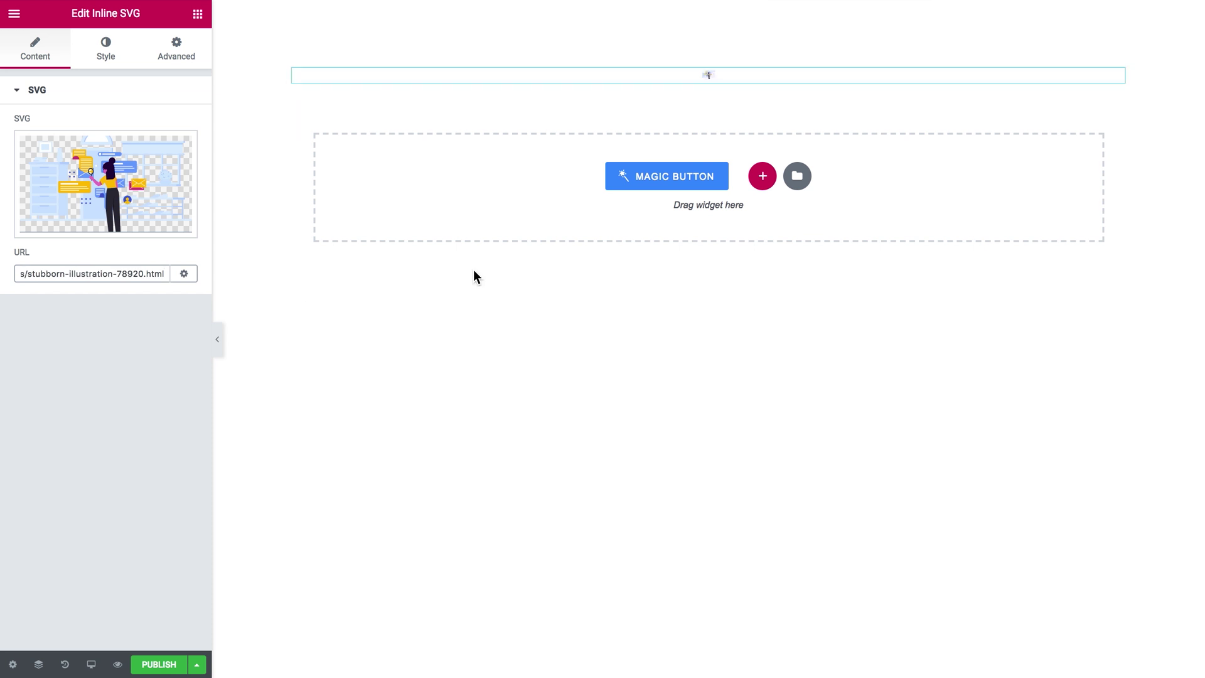
left_click(107, 58)
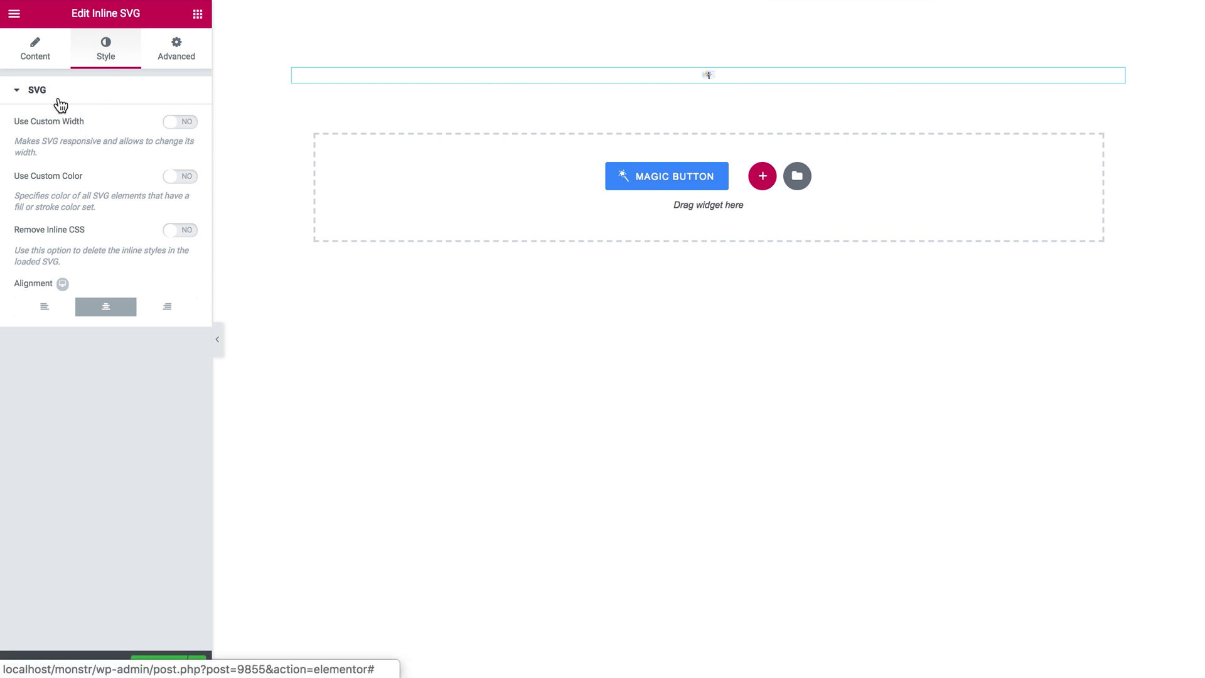
- Enable custom width, set the SVG width to 1000, and switch off Use Aspect Ratio
left_click(180, 122)
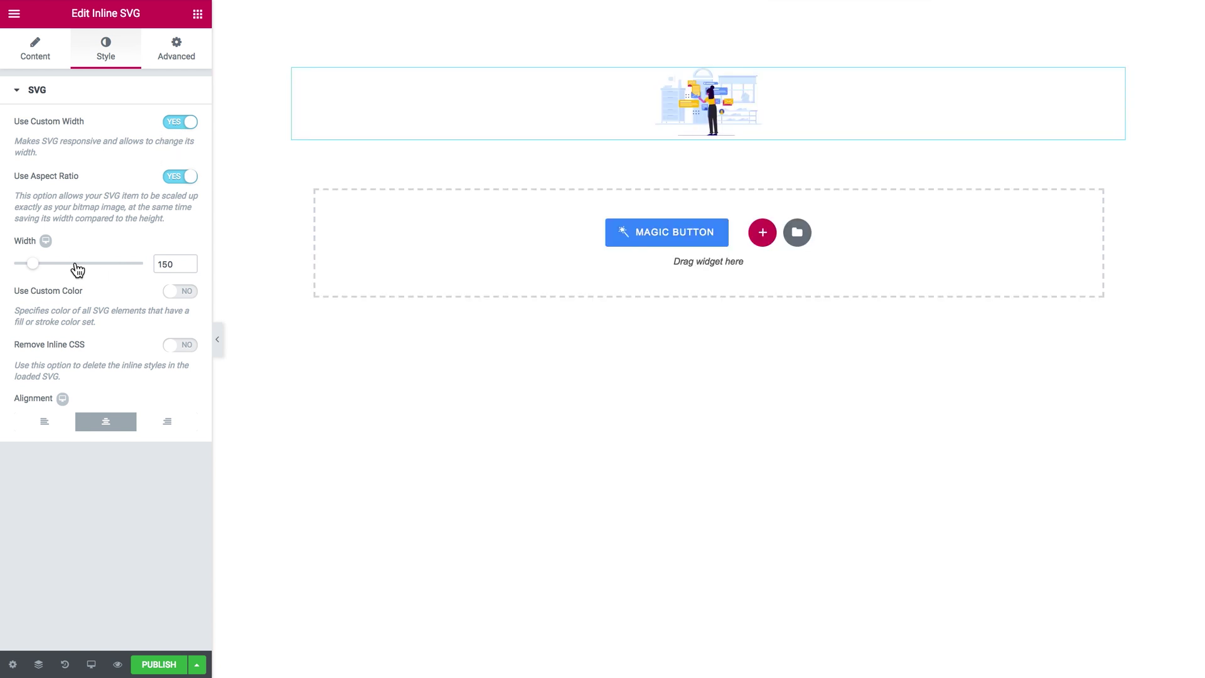
left_click_drag(35, 265, 185, 355)
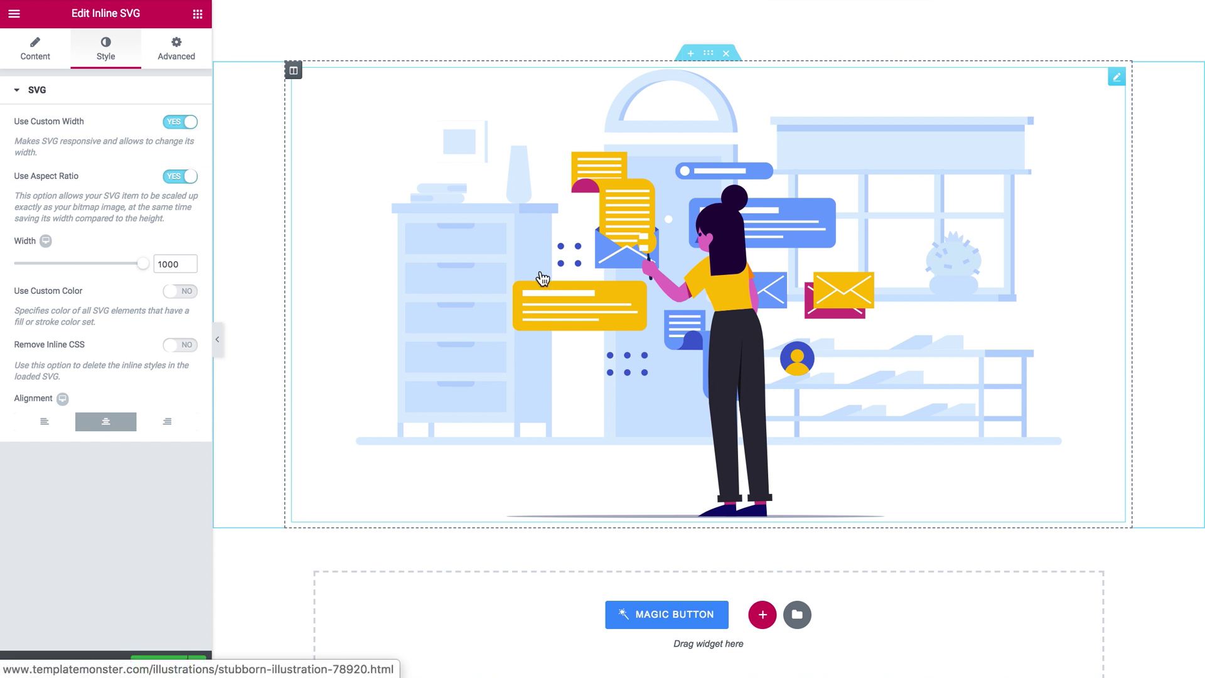
double_click(168, 264)
left_click(181, 177)
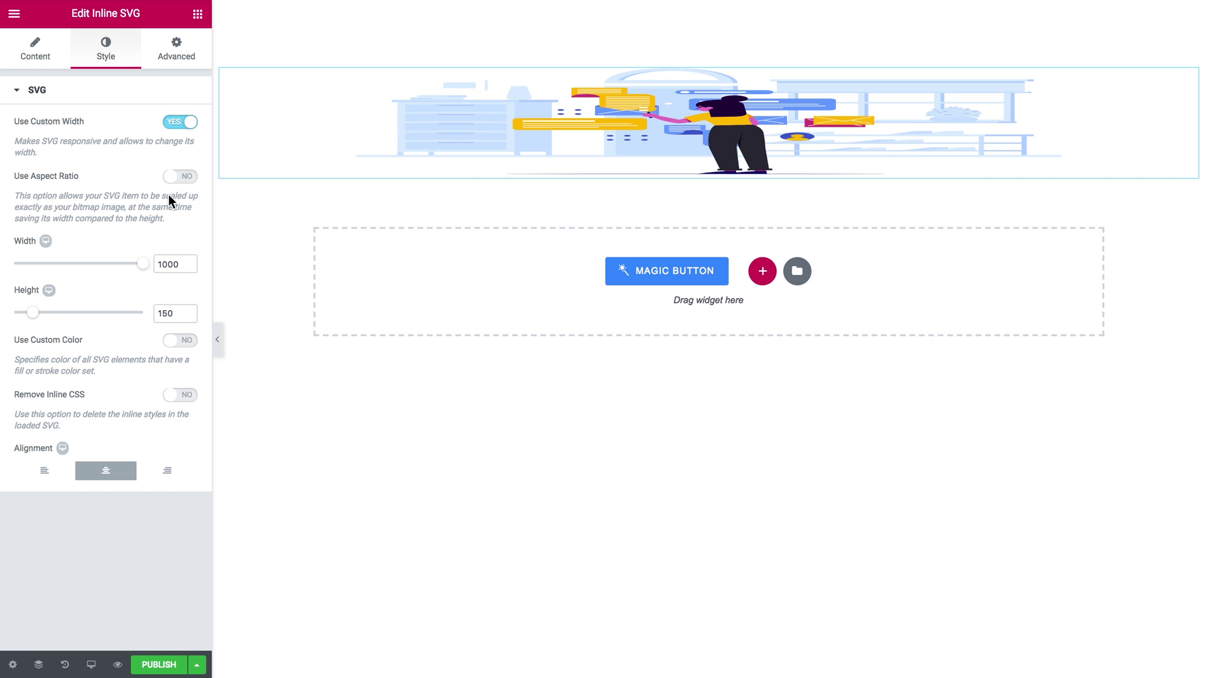
- Drag the Height slider up, then turn Use Aspect Ratio back on to restore natural proportions
left_click_drag(34, 319, 94, 314)
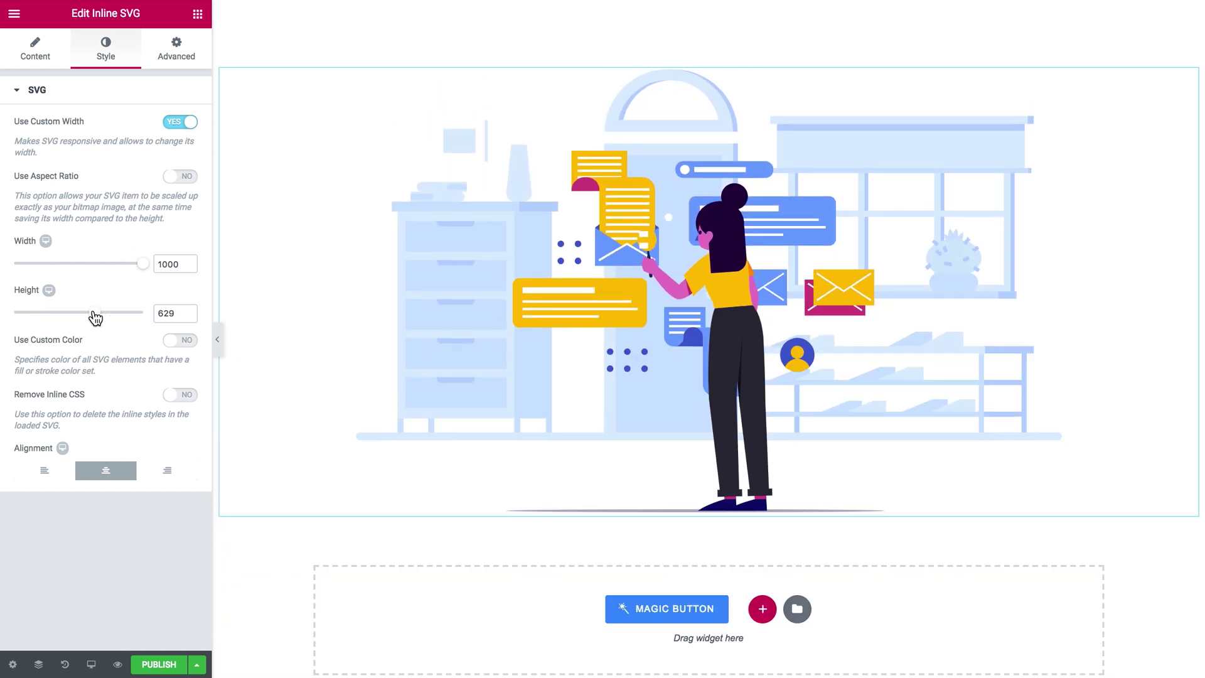
double_click(185, 177)
left_click(185, 177)
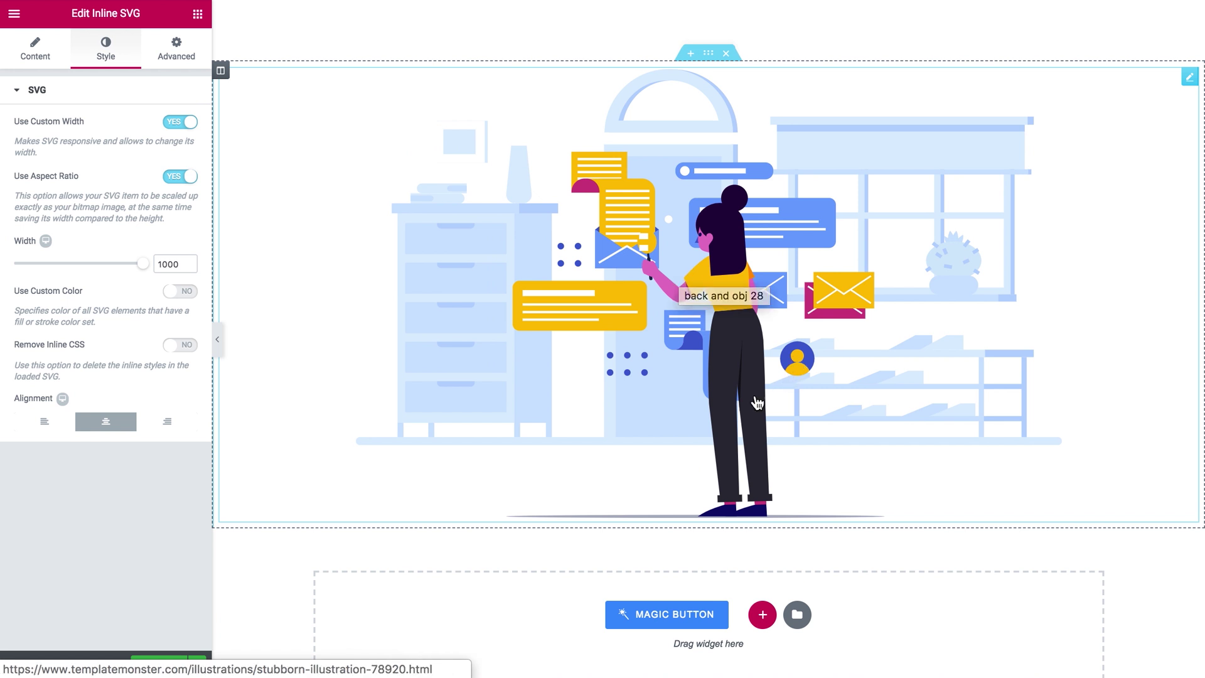
- Turn on Use Custom Color for the Inline SVG to reveal the Color and Hover Color options
left_click(180, 291)
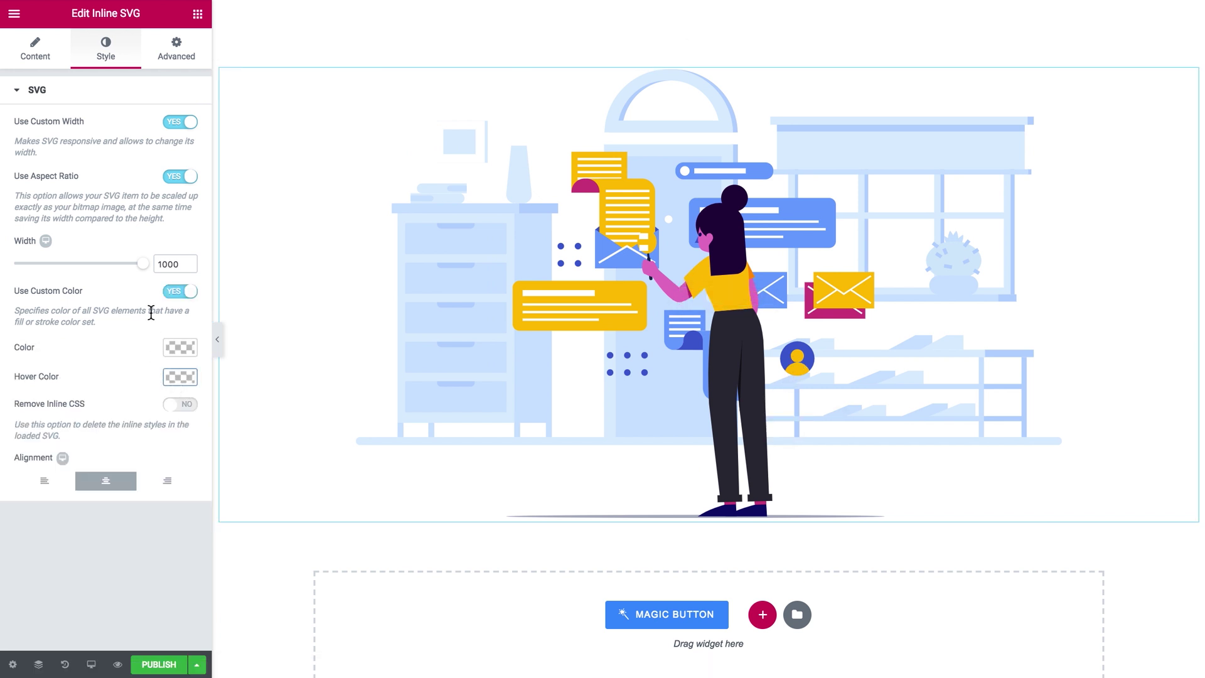